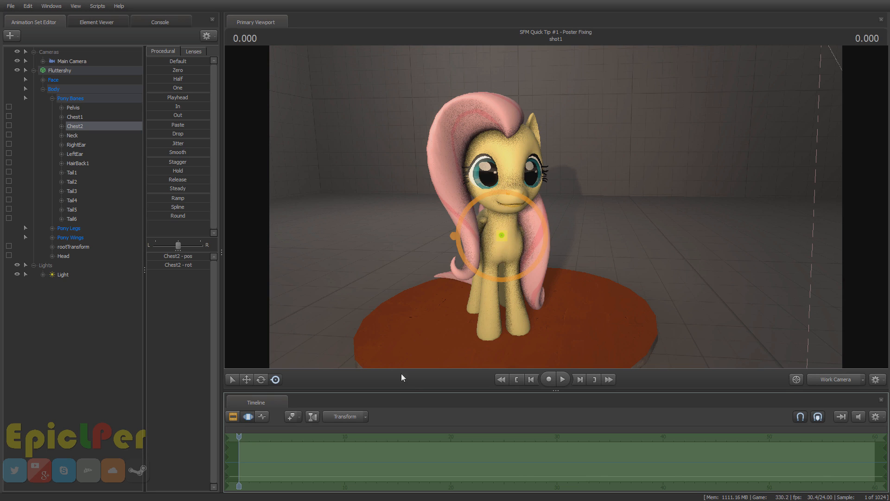
- Select all of Fluttershy's controls and raise the big_grin slider to its maximum
left_click_drag(613, 339, 574, 324)
key("w")
key("d")
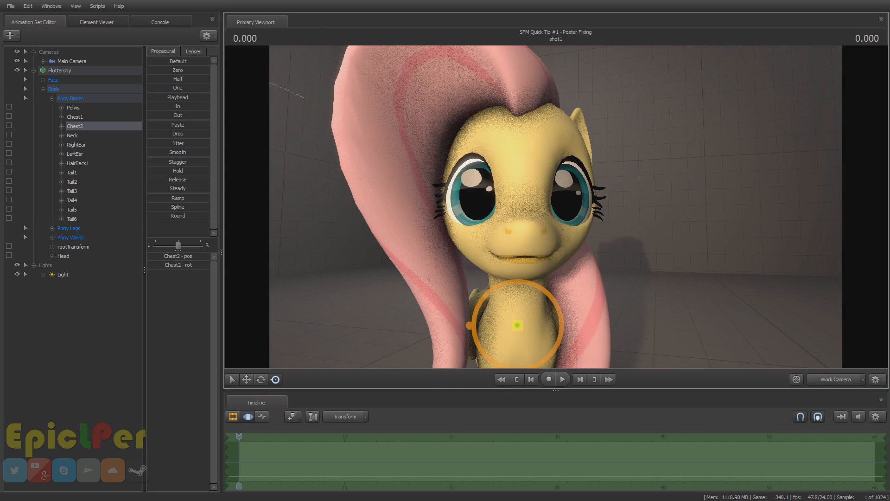
left_click(73, 68)
scroll(168, 379, "down", 5)
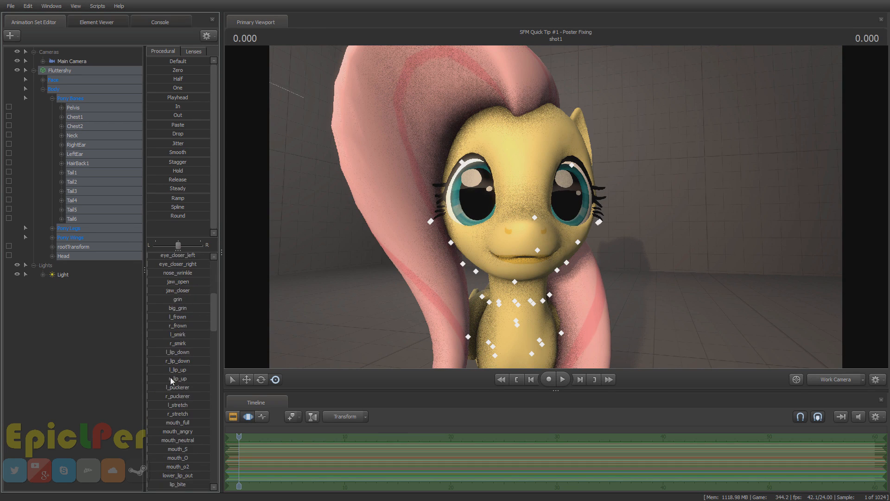
scroll(175, 373, "down", 10)
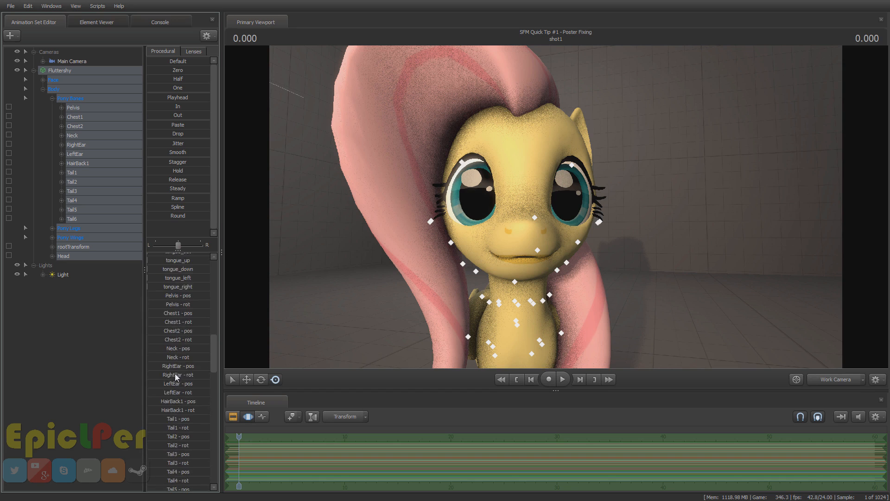
scroll(174, 374, "up", 10)
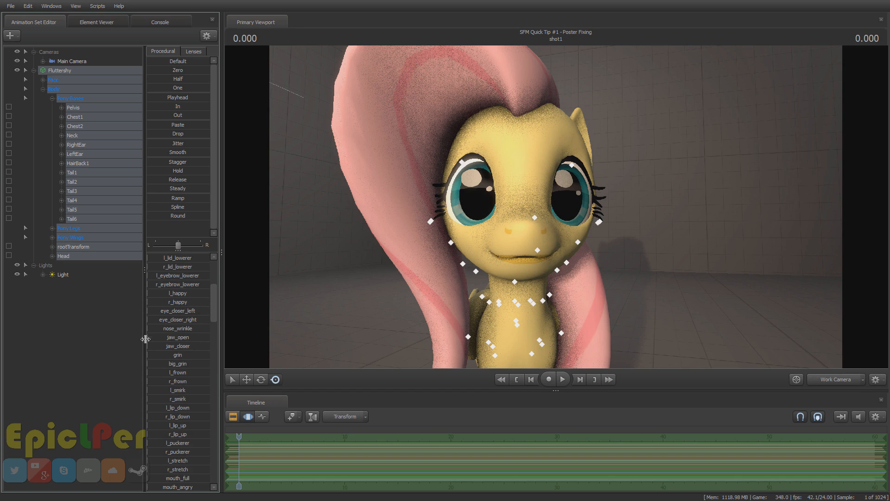
left_click_drag(157, 363, 204, 363)
- Raise Fluttershy's l_happy and r_happy sliders to their maximum so both eyes close
scroll(194, 356, "up", 3)
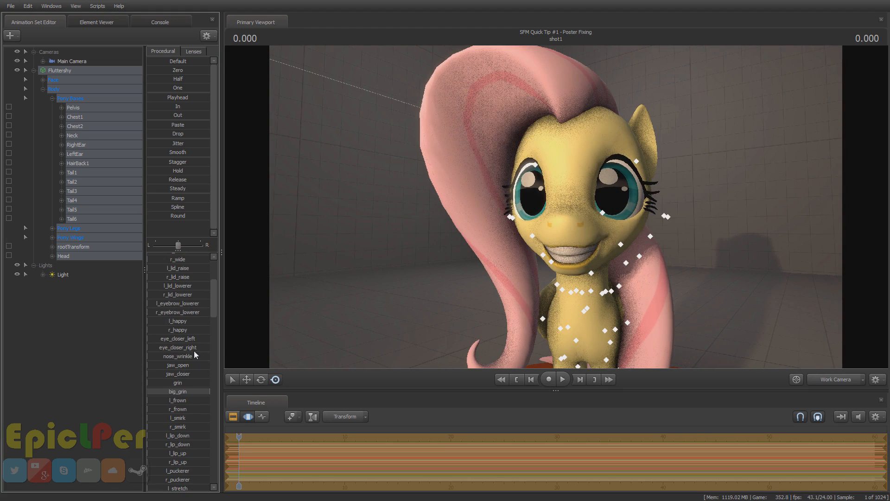
left_click_drag(158, 321, 208, 320)
left_click_drag(158, 330, 209, 329)
left_click_drag(297, 316, 350, 315)
scroll(165, 355, "down", 2)
scroll(162, 338, "up", 6)
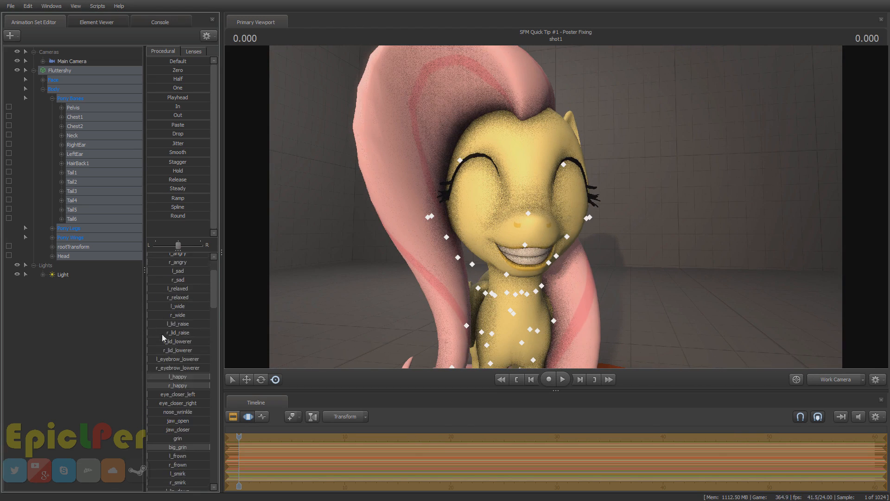
scroll(157, 297, "down", 6)
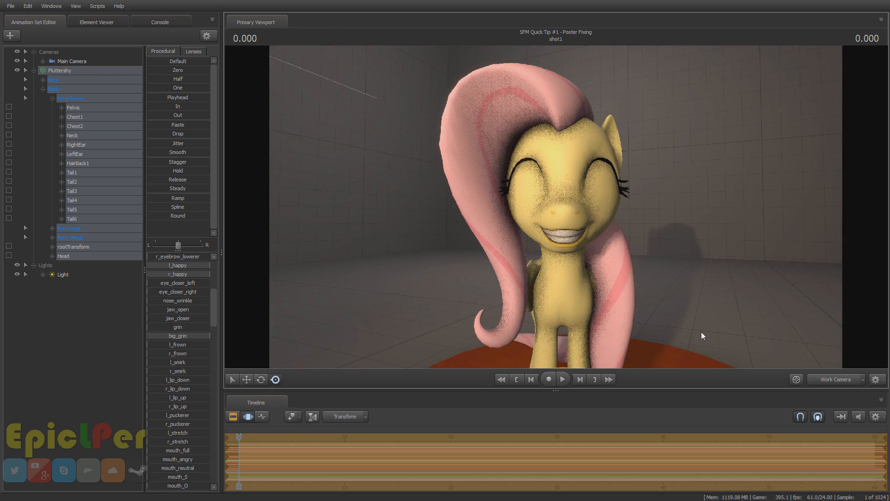
left_click_drag(701, 332, 684, 332)
key("s")
key("w")
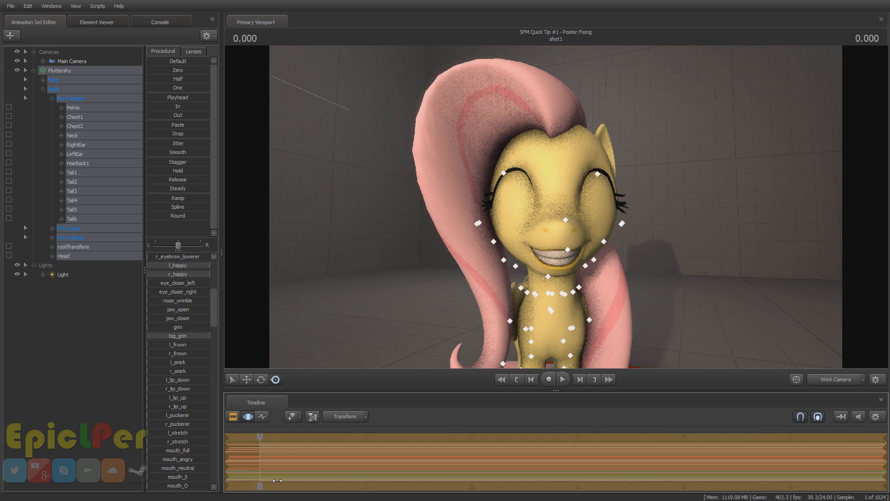
- Examine where shot1 begins on the timeline, moving one frame before its start and back to frame 0
middle_click_drag(274, 461, 403, 461)
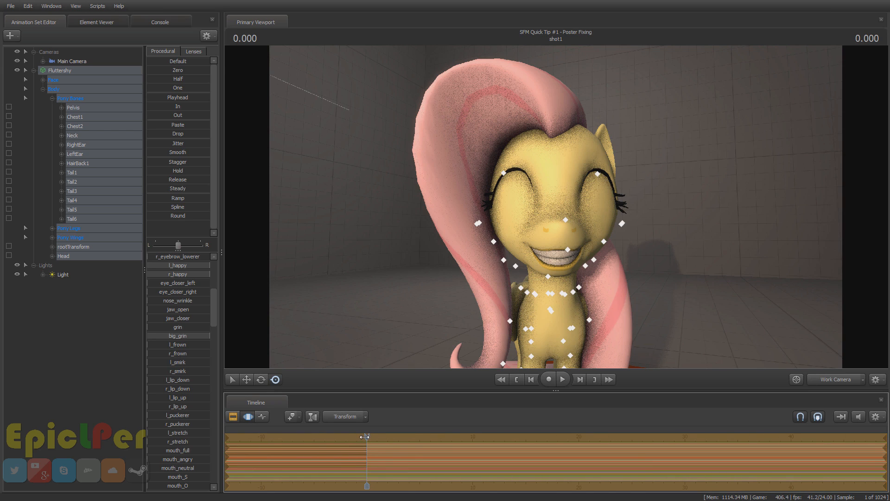
left_click(233, 417)
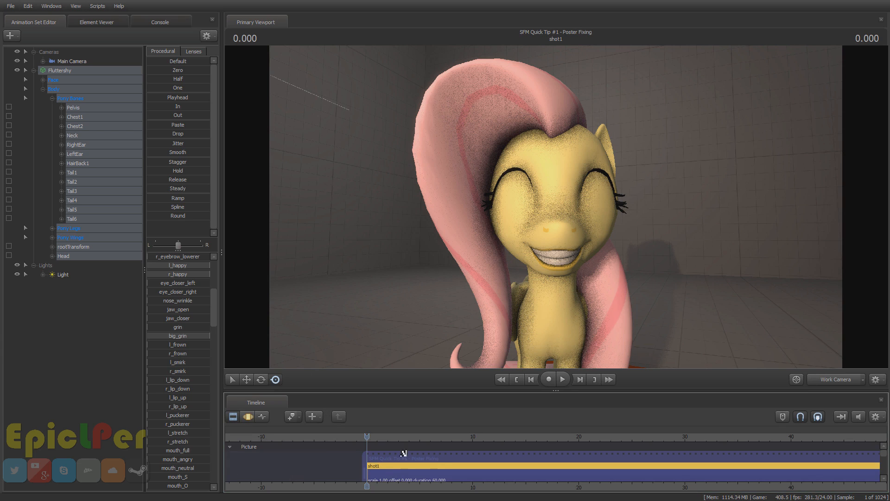
left_click(248, 417)
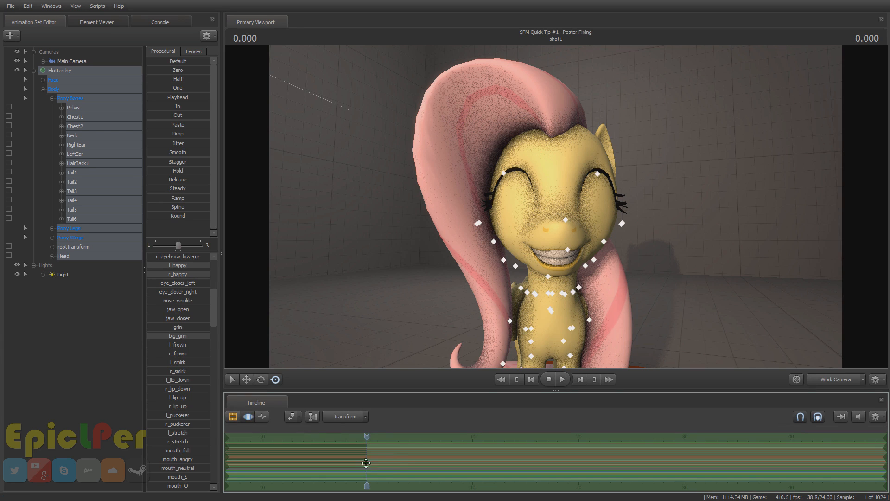
key("Left")
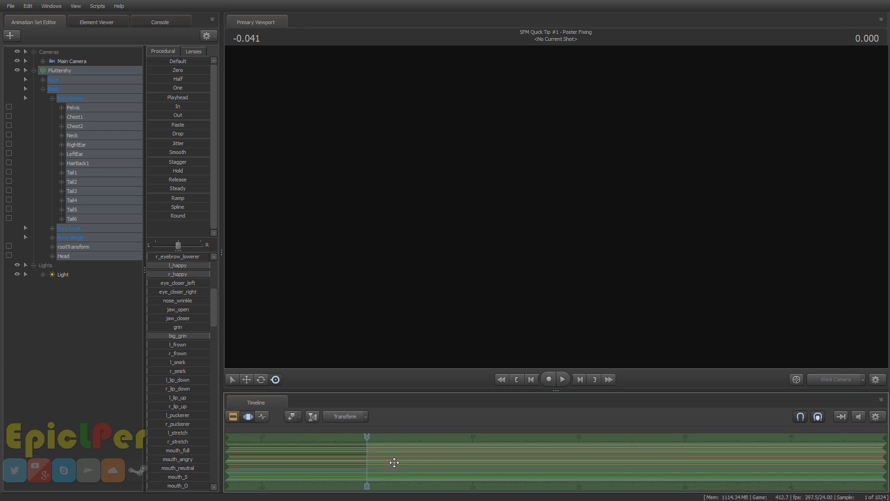
key("Right")
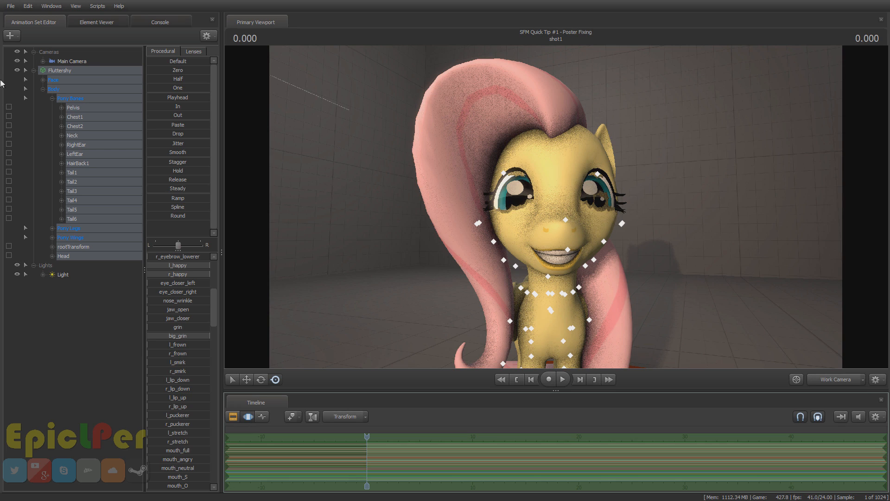
- Open the poster export settings and save the modified document
left_click(11, 6)
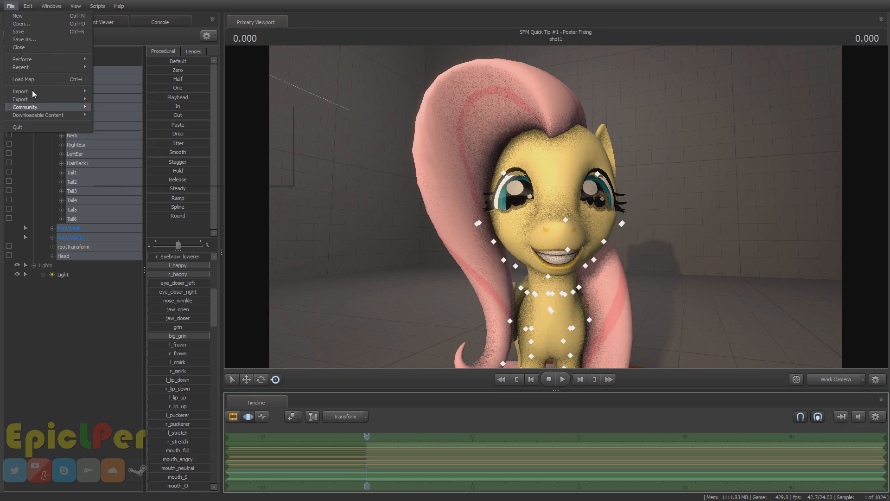
mouse_move(79, 104)
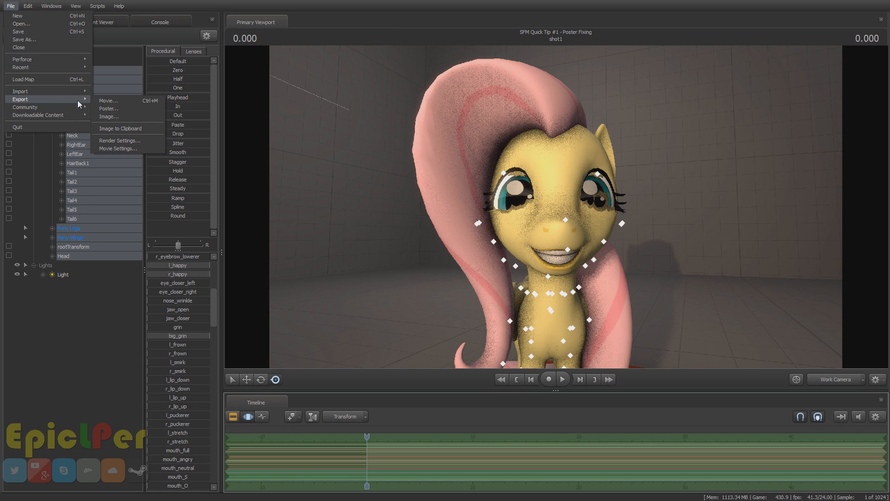
left_click(121, 117)
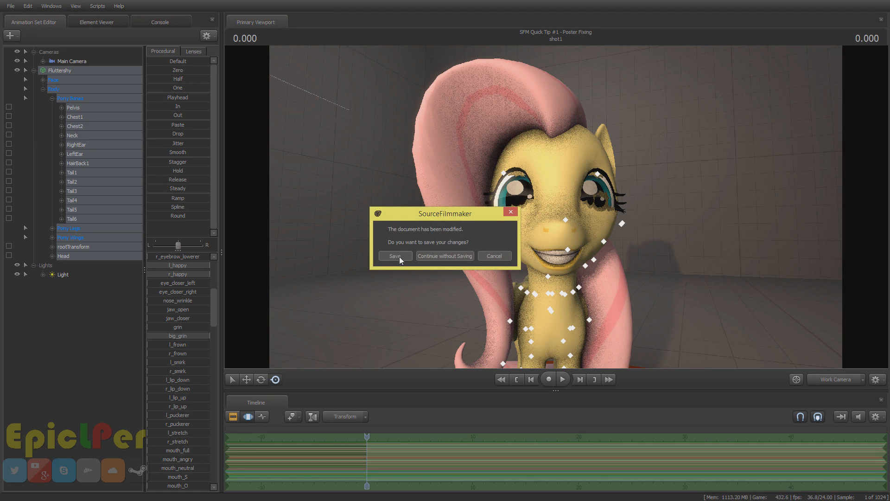
left_click(399, 256)
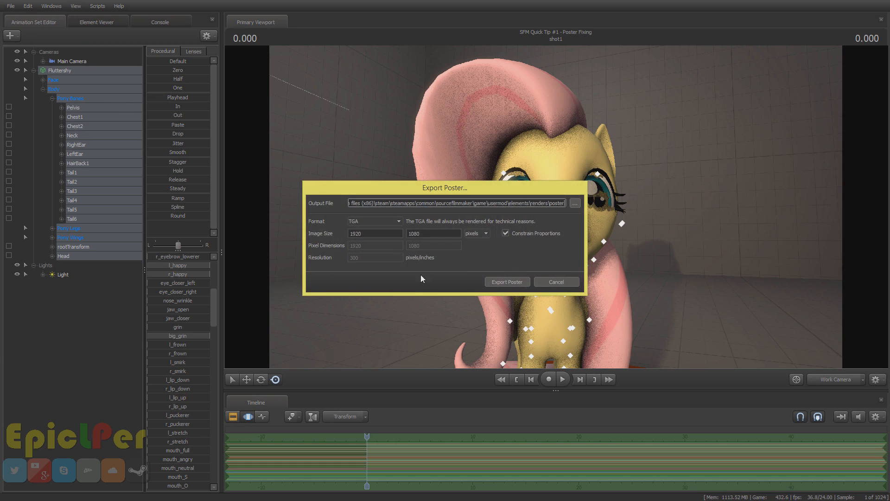
- Export the poster to the Desktop under the file name "Fluttershy Tutorials Test"
left_click(574, 203)
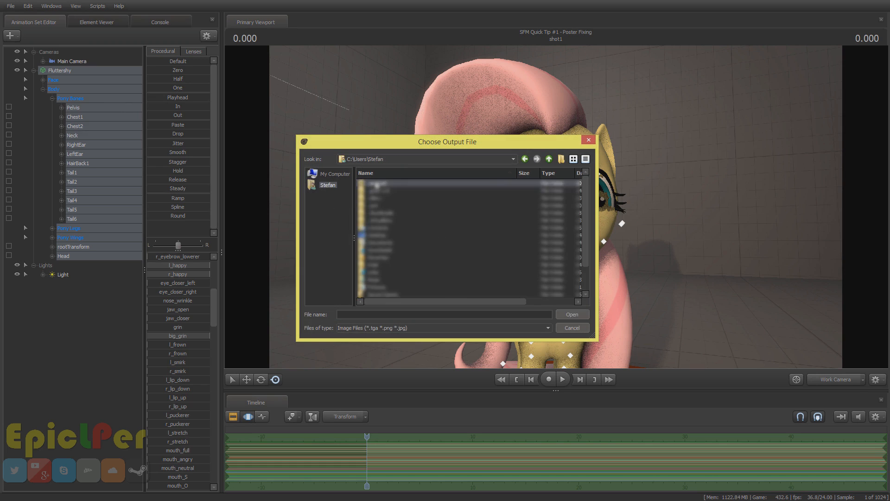
double_click(374, 235)
left_click(395, 315)
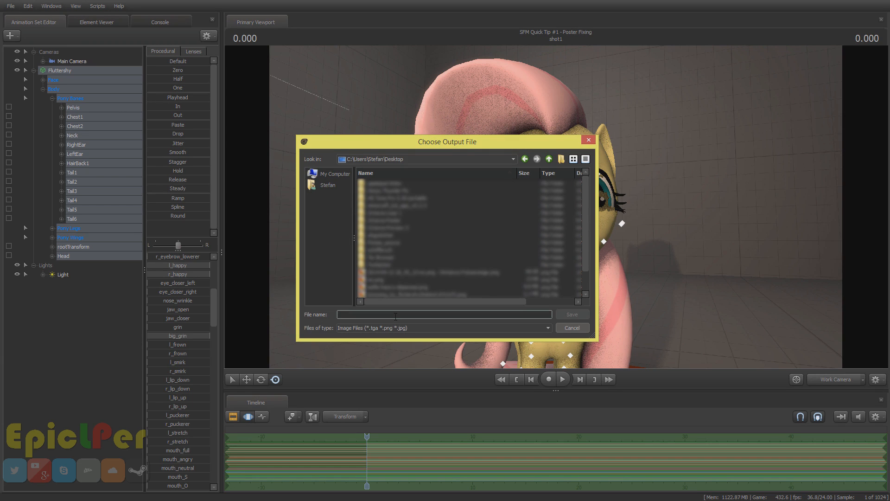
type("Fluttershy Tu")
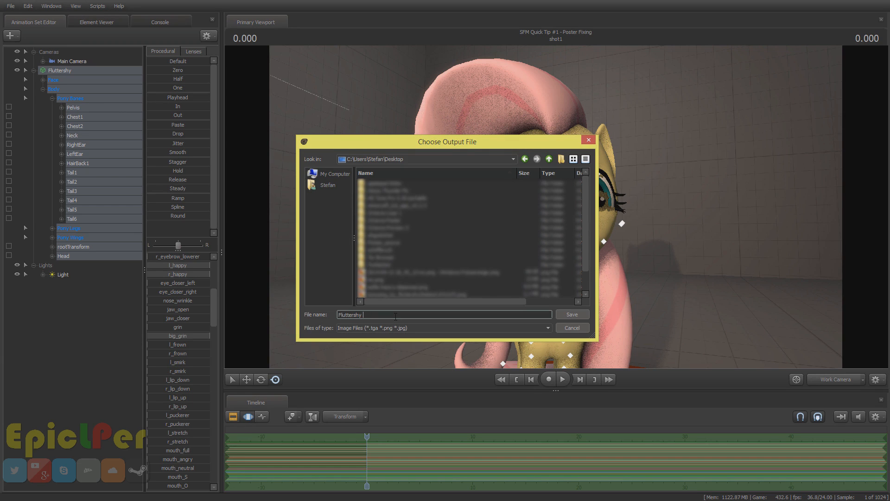
type("torials Test")
key("Return")
left_click(507, 282)
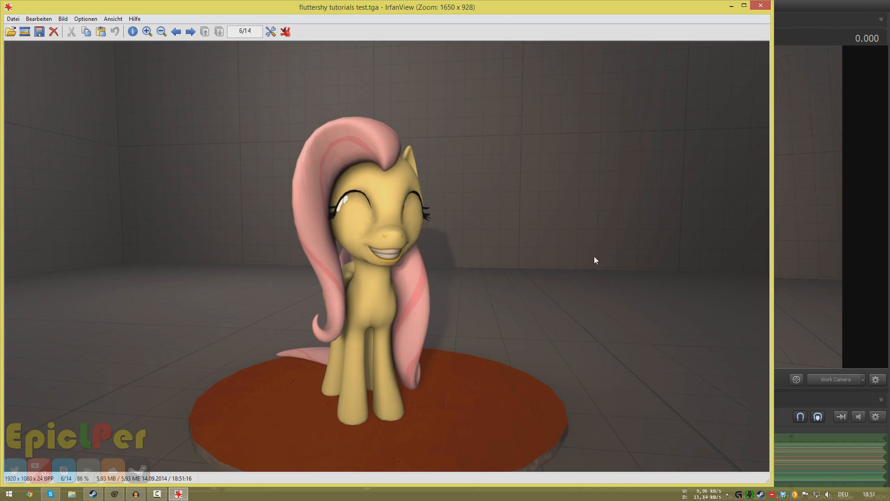
- Maximize the exported poster in IrfanView and zoom in to inspect the render
double_click(508, 11)
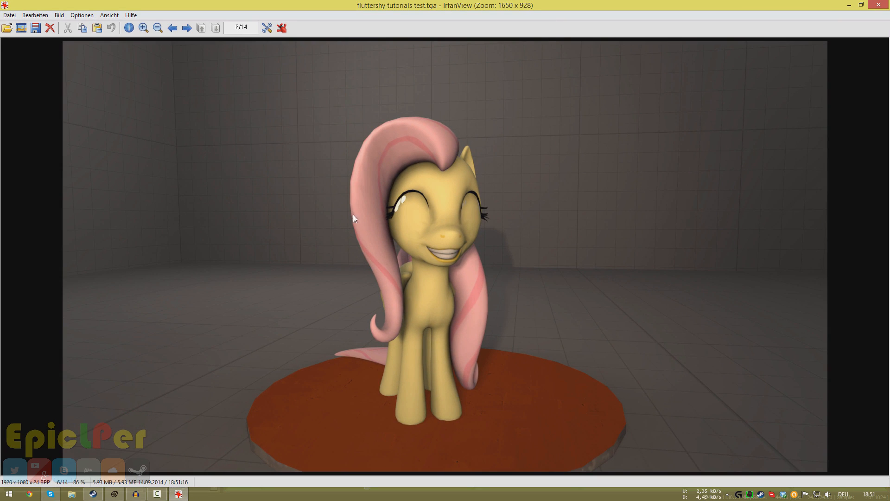
scroll(352, 214, "up", 4, "ctrl")
scroll(440, 253, "up", 3, "ctrl")
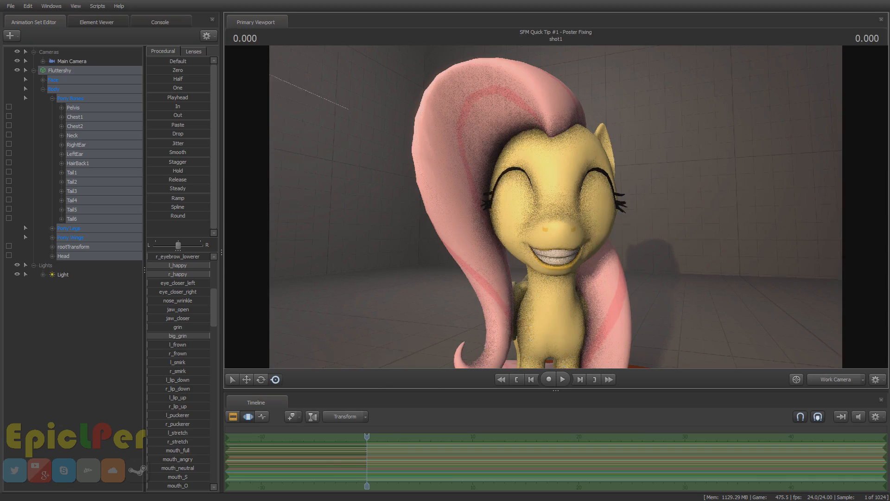
- Return to Source Filmmaker and open the movie export with its output file selection
left_click_drag(671, 265, 609, 232)
key("s")
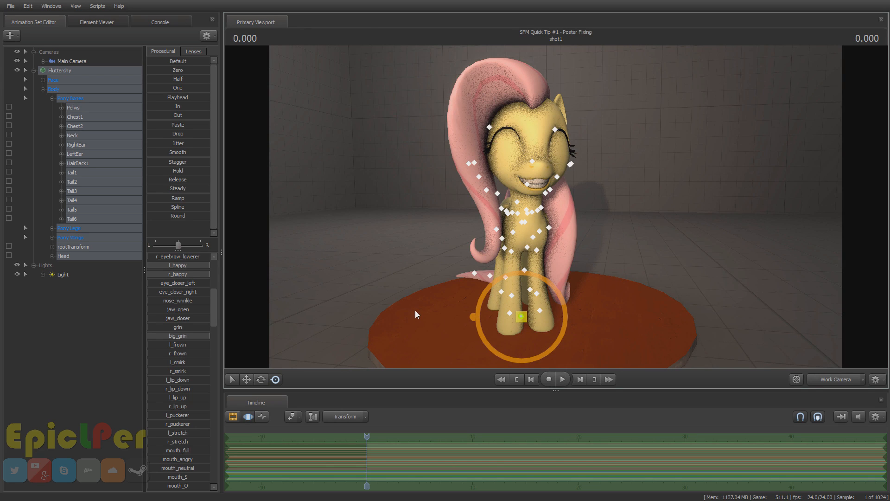
left_click(10, 7)
mouse_move(38, 102)
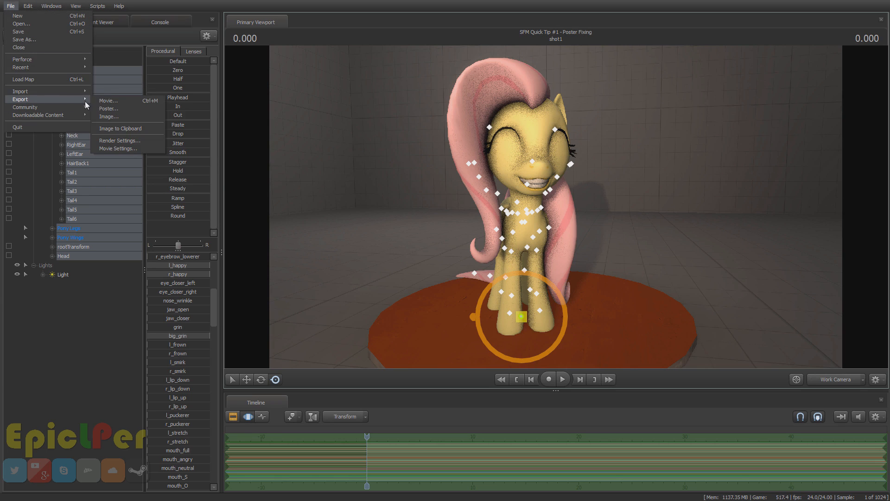
left_click(127, 103)
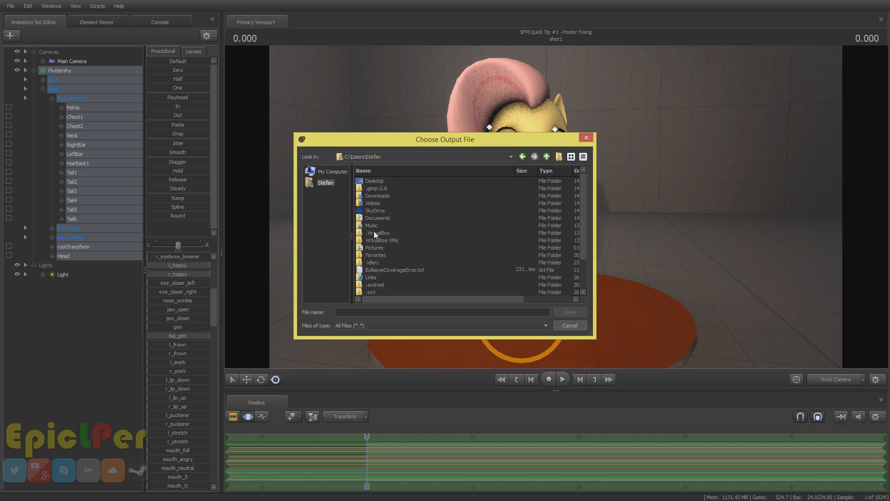
- Create a new folder named "Fluttershy Tutorial Test" on the Desktop and open it
left_click(371, 268)
double_click(373, 182)
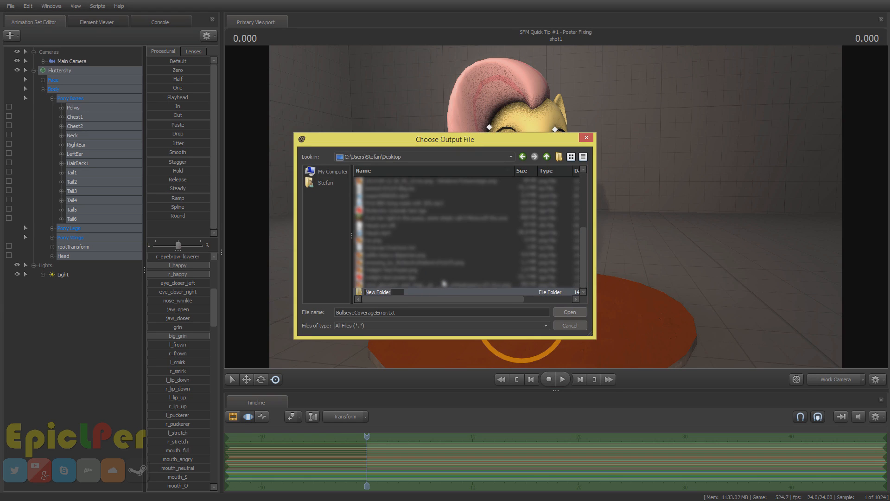
key("ctrl+a")
key("BackSpace")
type("Fluttershy Tutorial Test")
key("Return")
key("Return")
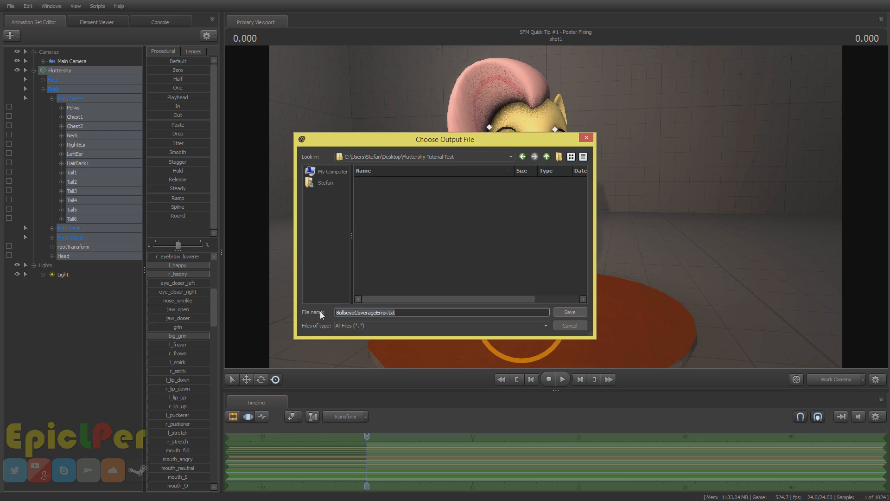
- Set the movie export's output file name to "Tutorial 1" inside the new folder
key("BackSpace")
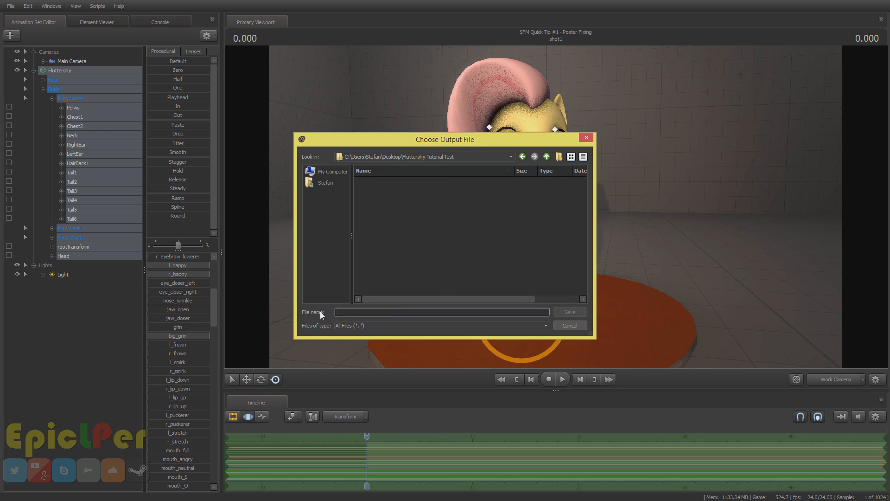
type("Tutorial 1")
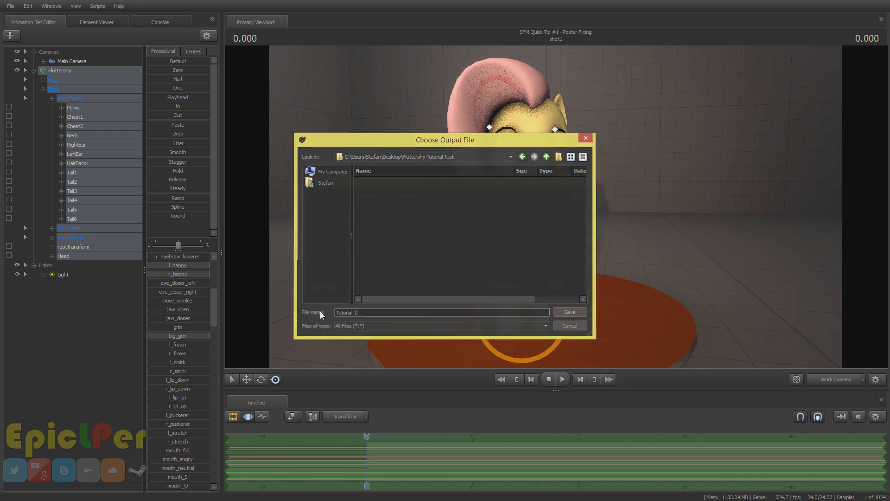
key("Return")
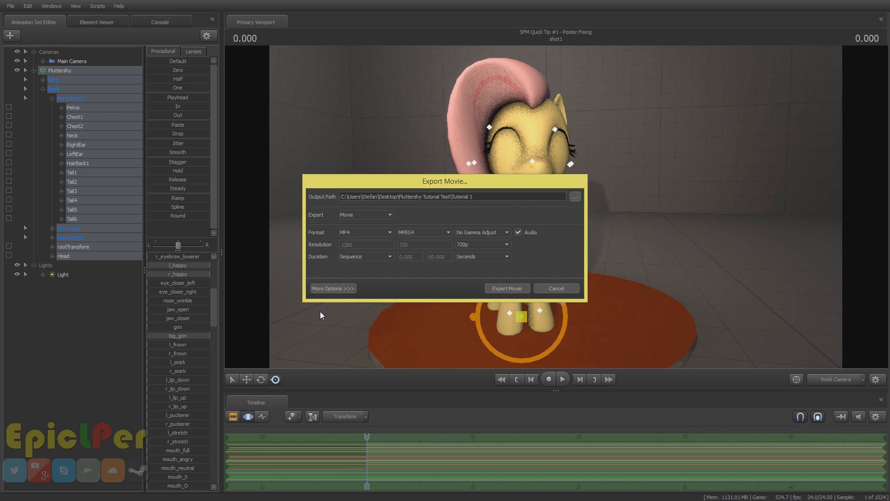
- Keep the export resolution at 720p and set the depth of field samples to 1024 (override) in the extended options
left_click(496, 245)
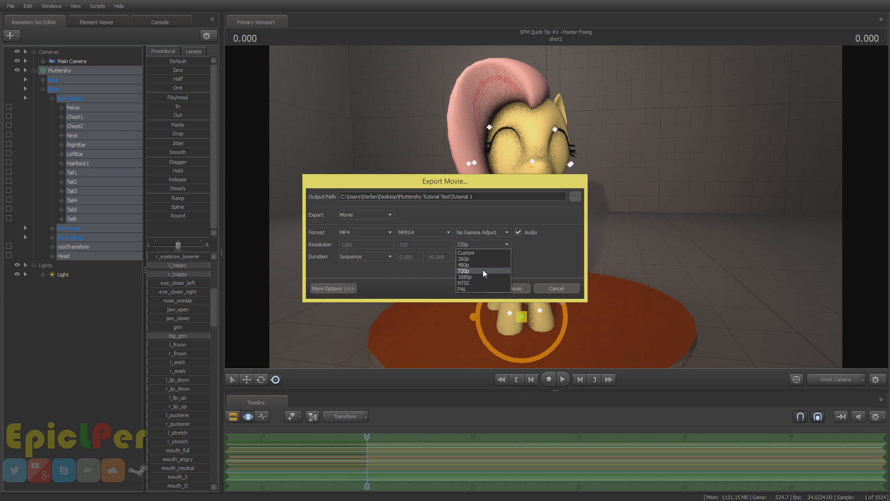
left_click(483, 270)
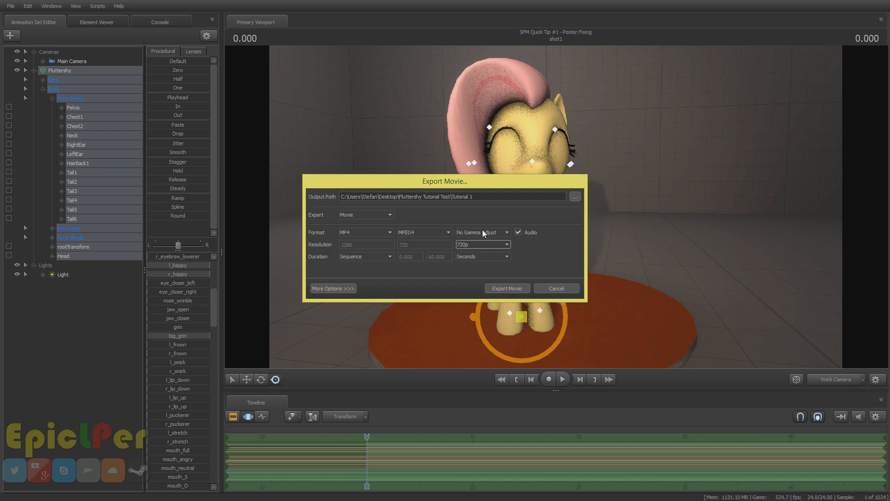
left_click(333, 287)
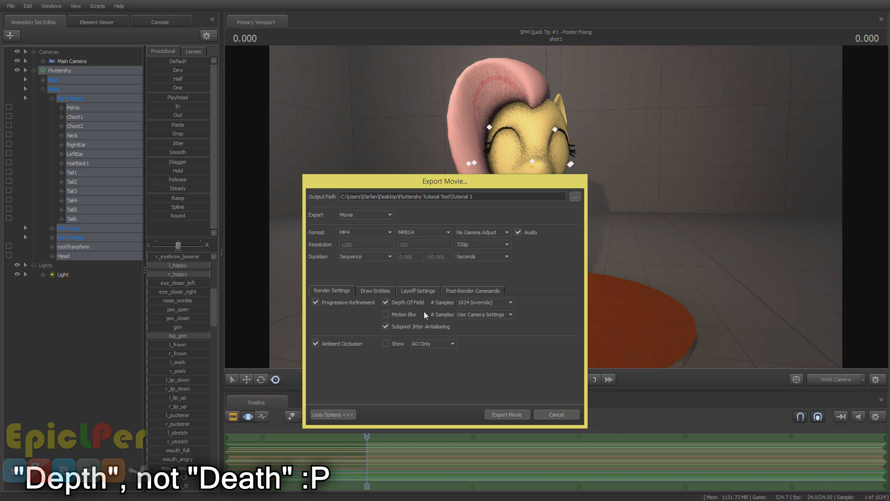
left_click(497, 303)
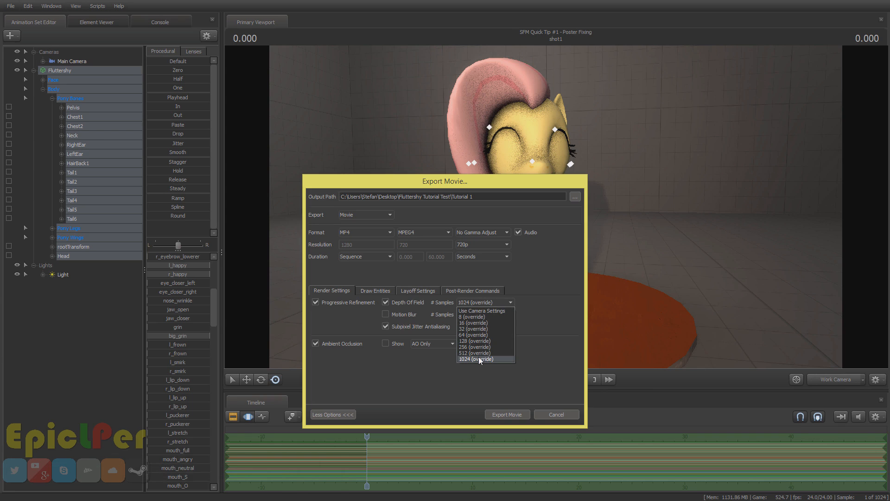
left_click(499, 361)
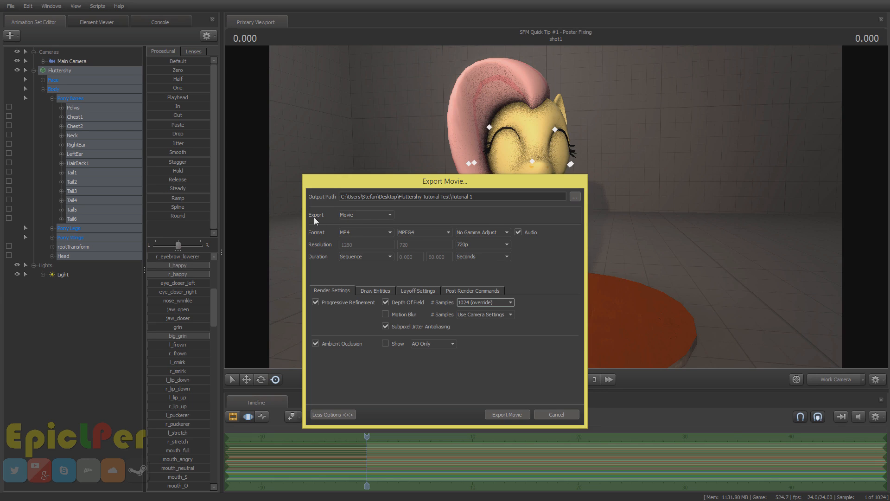
- Change the export type to Image Sequence in PNG format without a separate WAV file
left_click(383, 213)
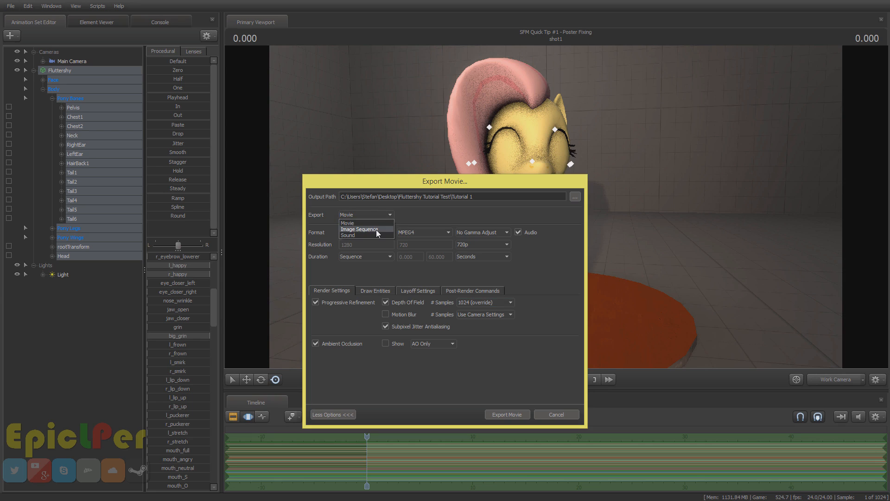
left_click(377, 229)
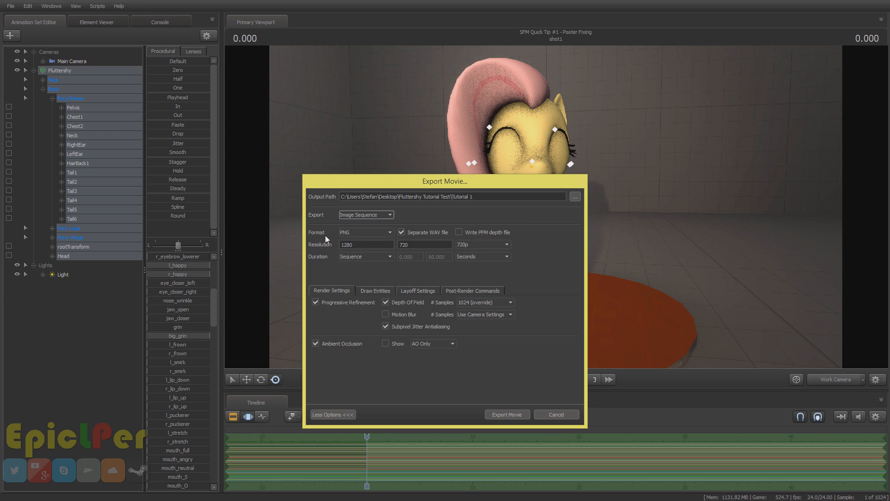
left_click(375, 234)
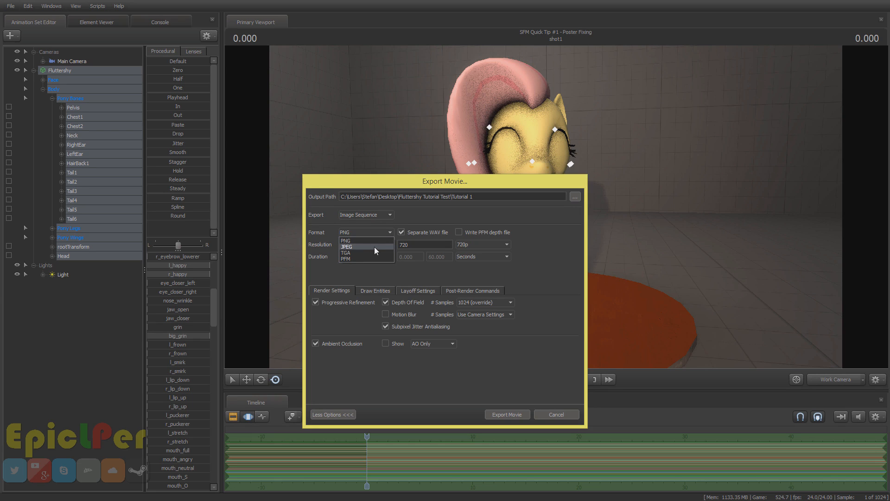
left_click(376, 233)
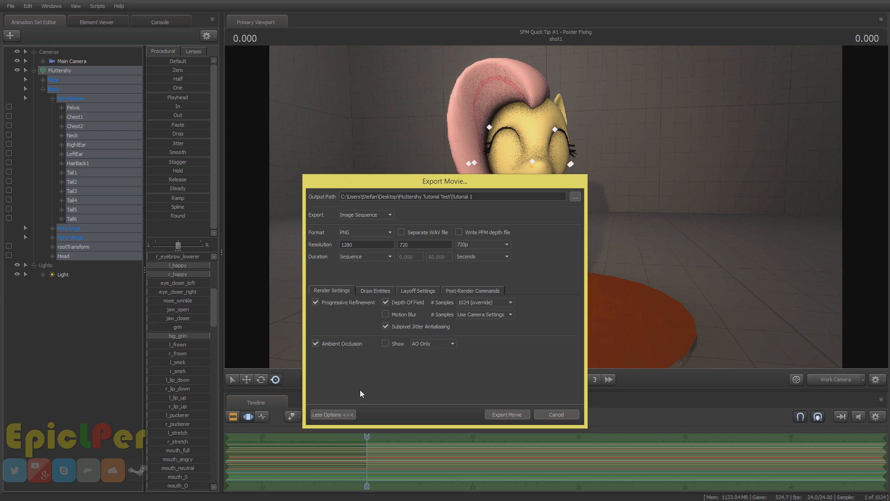
- Set the export duration to Custom, measured in Frames
left_click(382, 258)
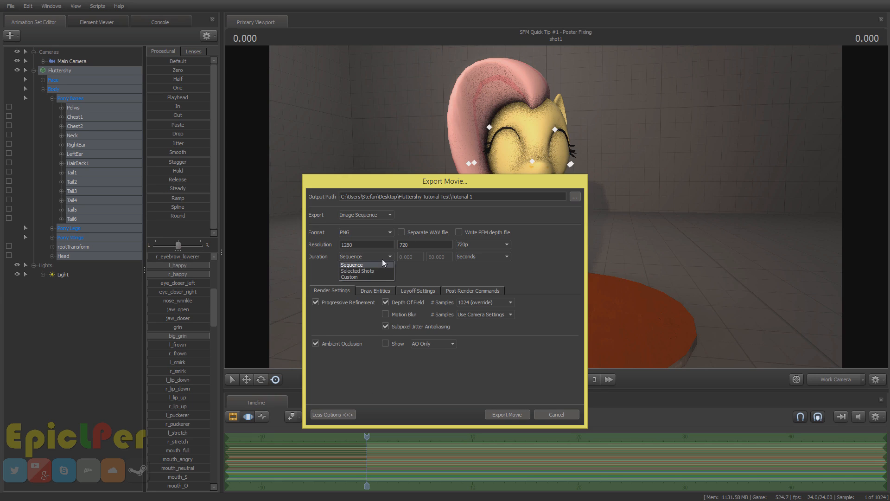
left_click(344, 253)
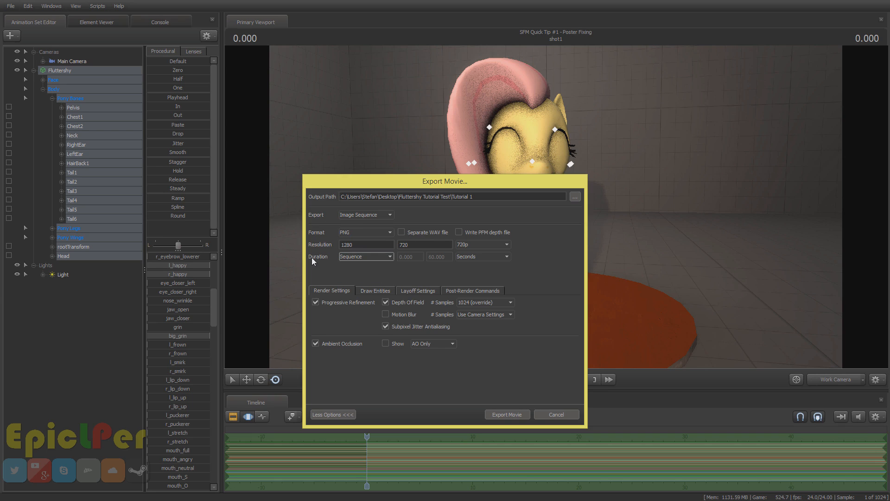
left_click(375, 258)
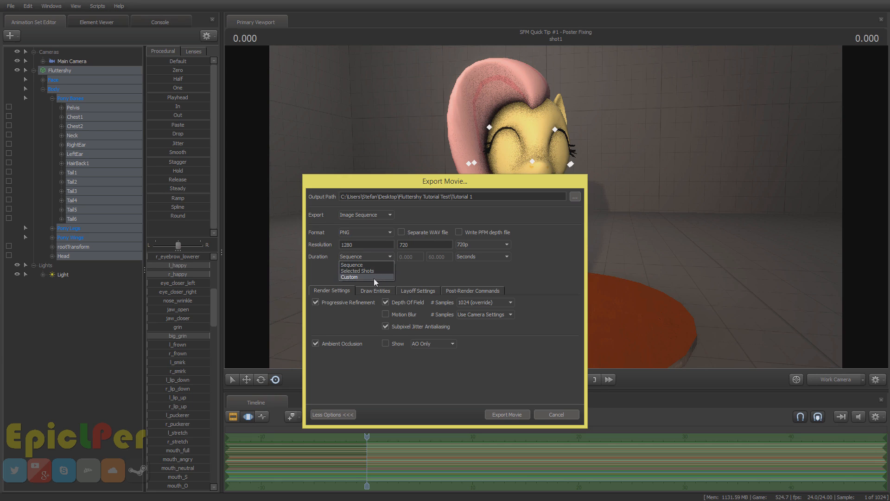
left_click(374, 278)
left_click(476, 258)
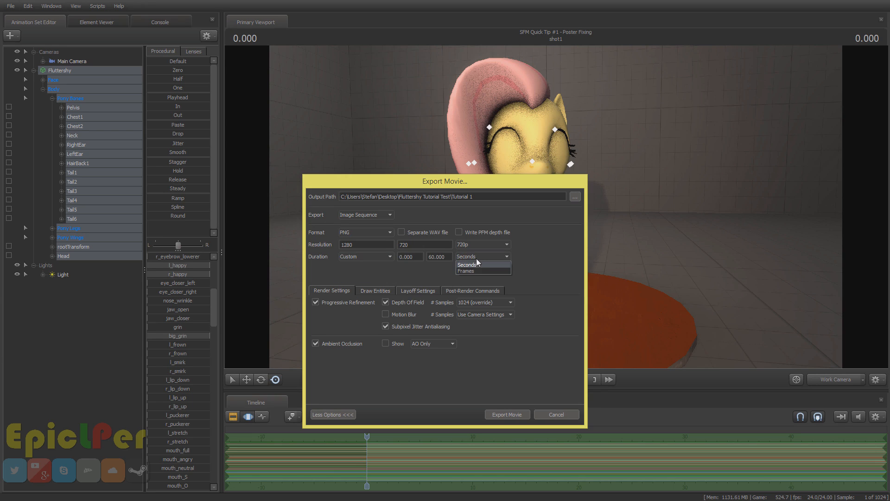
left_click(473, 256)
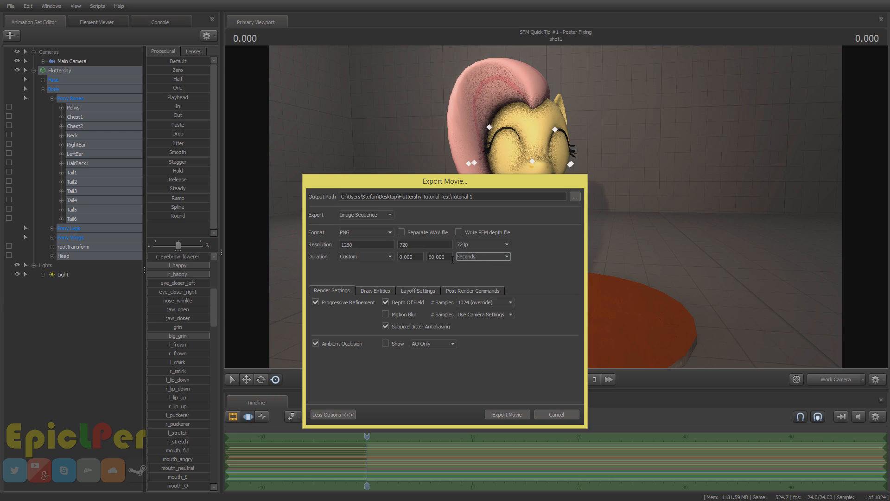
left_click(488, 257)
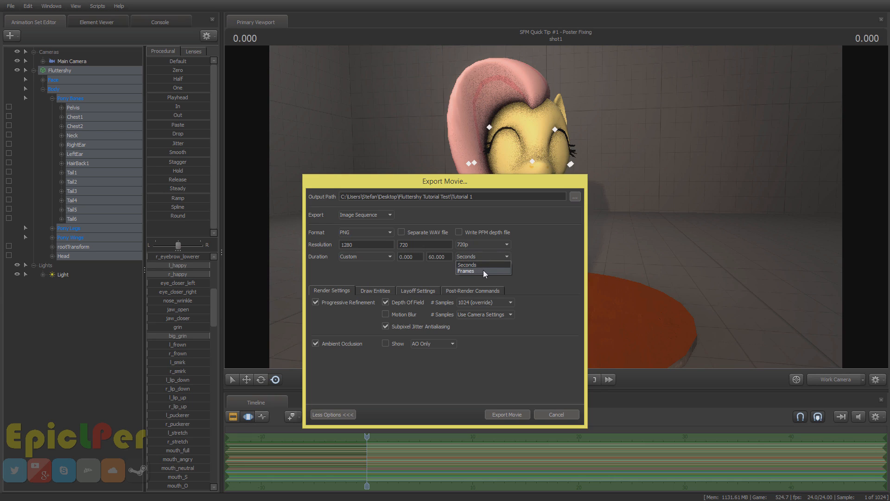
left_click(484, 270)
- Set the custom duration to run from frame 0 to frame 10
left_click(429, 257)
left_click(404, 256)
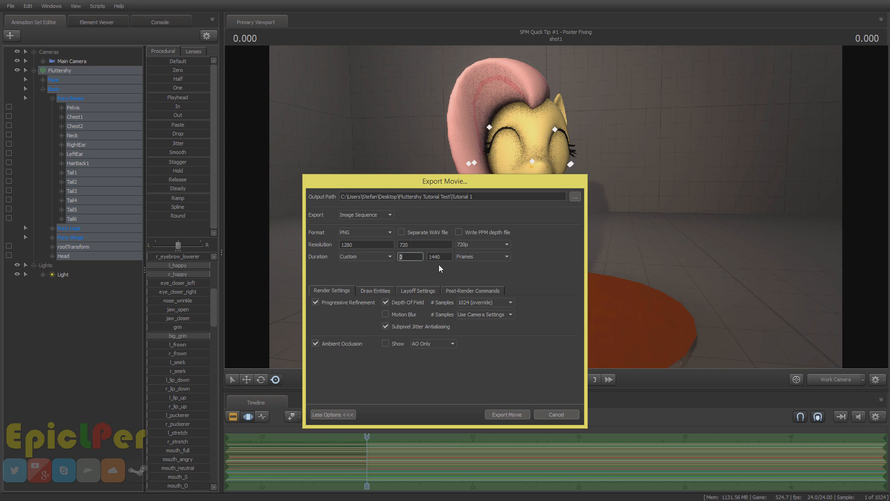
left_click(426, 258)
double_click(443, 256)
left_click(428, 258)
- Revise the end frame of the custom duration and export the image sequence
left_click_drag(542, 185, 412, 162)
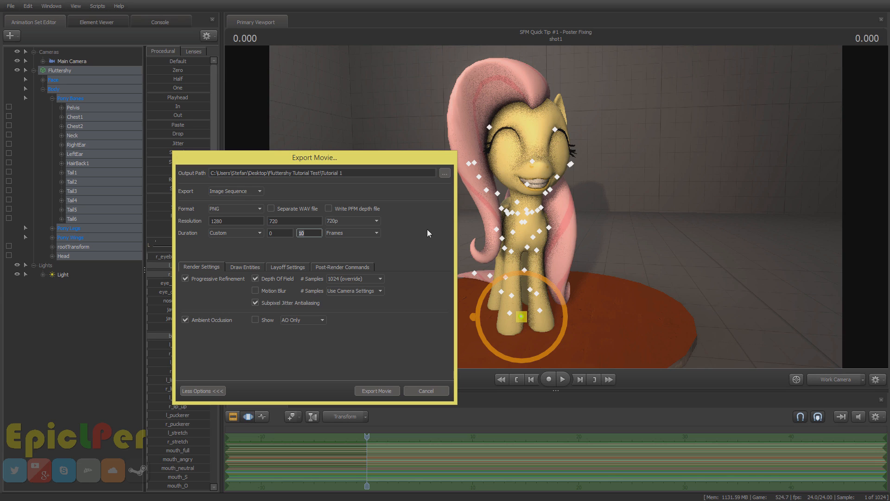
left_click_drag(411, 166, 451, 192)
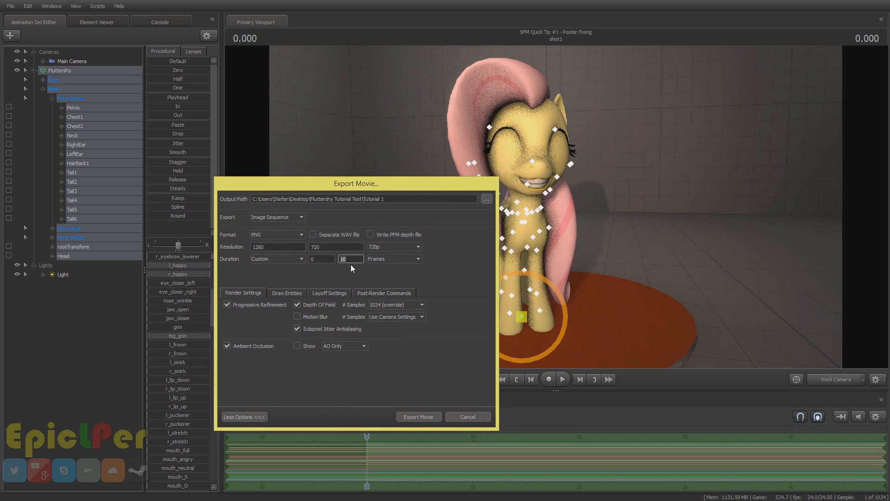
double_click(338, 259)
left_click(413, 416)
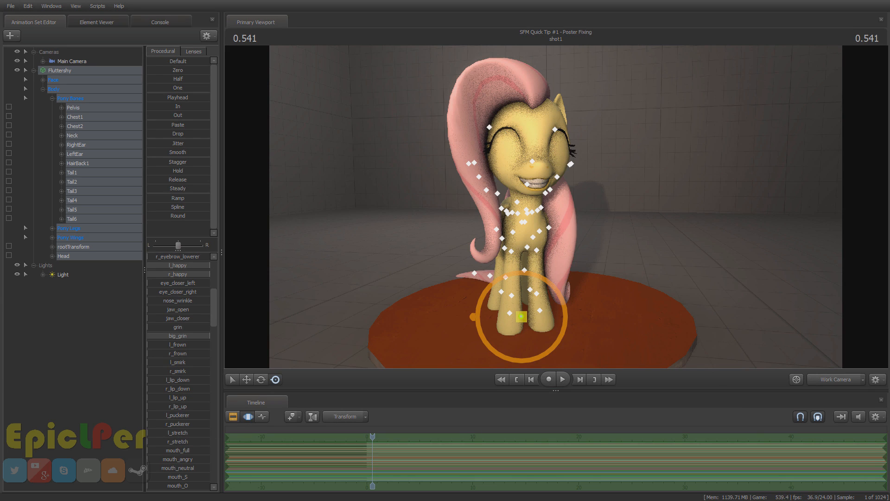
- Switch to the "Fluttershy Tutorial Test" folder in File Explorer and inspect the eyes in the first exported frame, Tutorial 1000000.png
key("alt+Tab")
left_click_drag(889, 347, 558, 0)
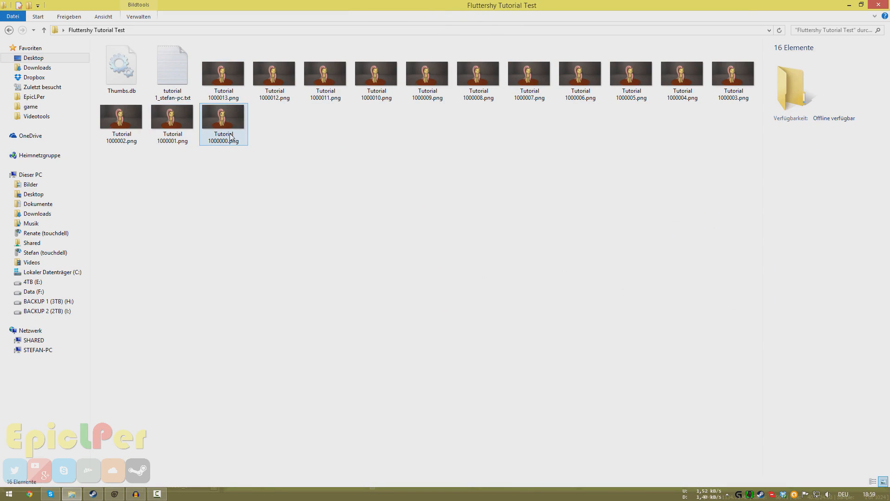
double_click(229, 118)
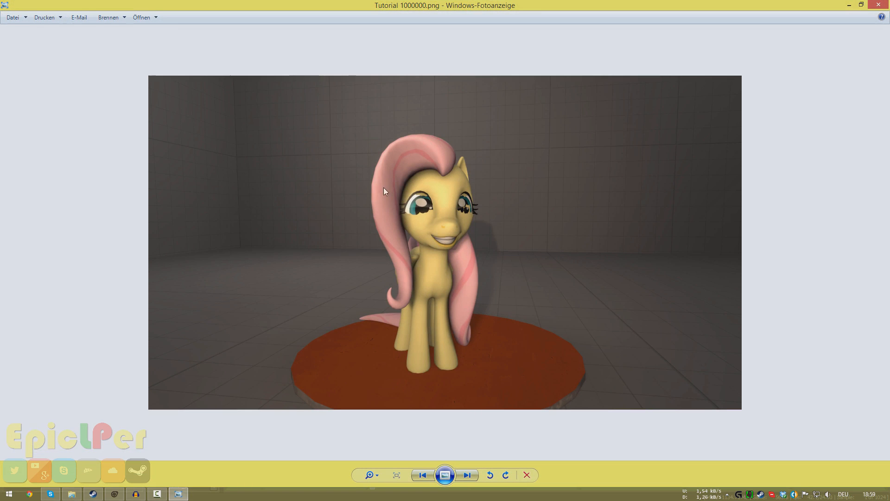
scroll(392, 219, "up", 3)
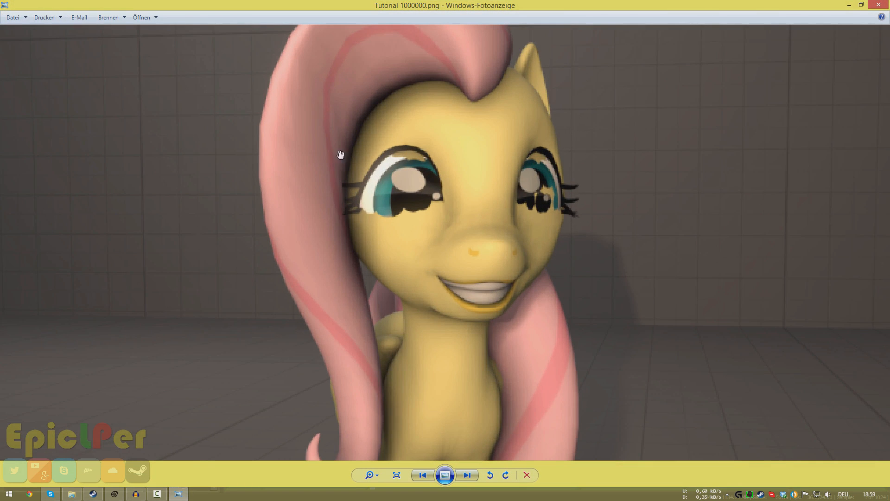
scroll(416, 186, "down", 5)
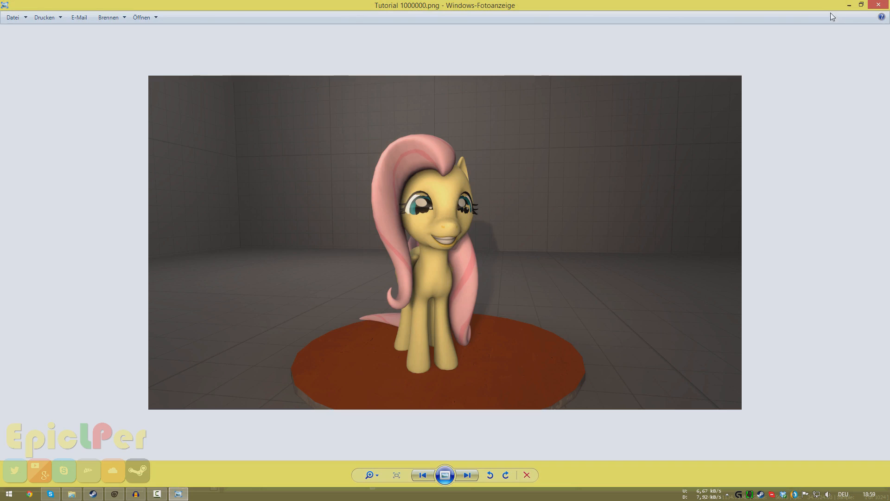
left_click(879, 5)
- Open the last exported frame, Tutorial 1000013.png, and inspect the character's face up close
key("Up")
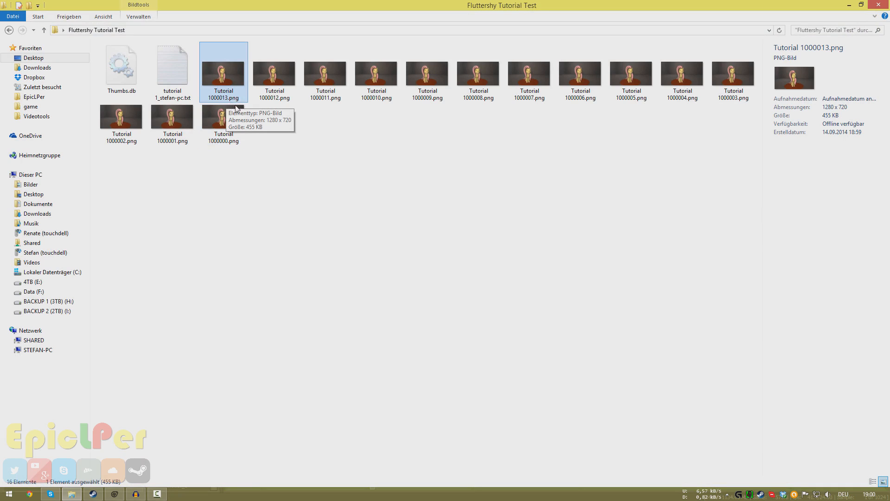
double_click(225, 97)
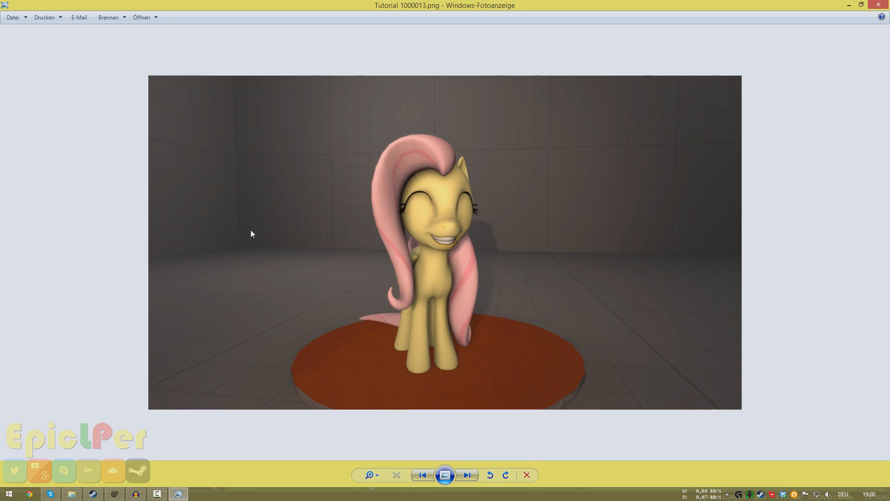
scroll(421, 190, "up", 3)
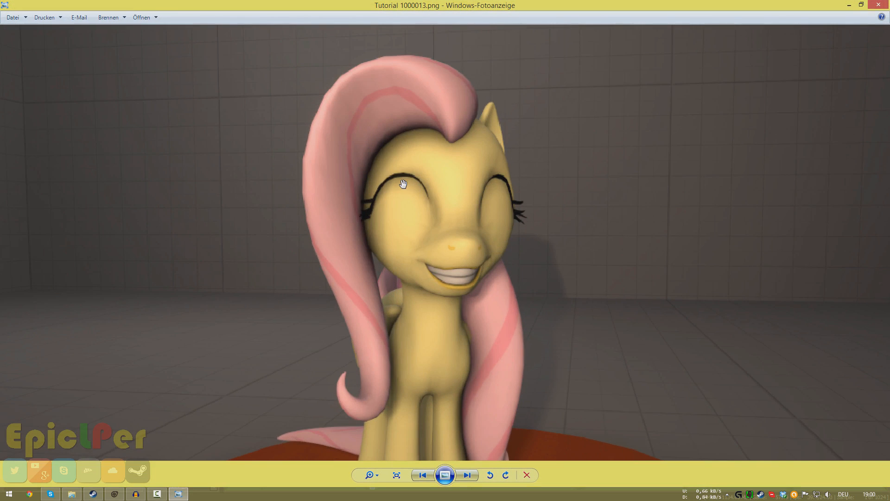
scroll(403, 184, "down", 3)
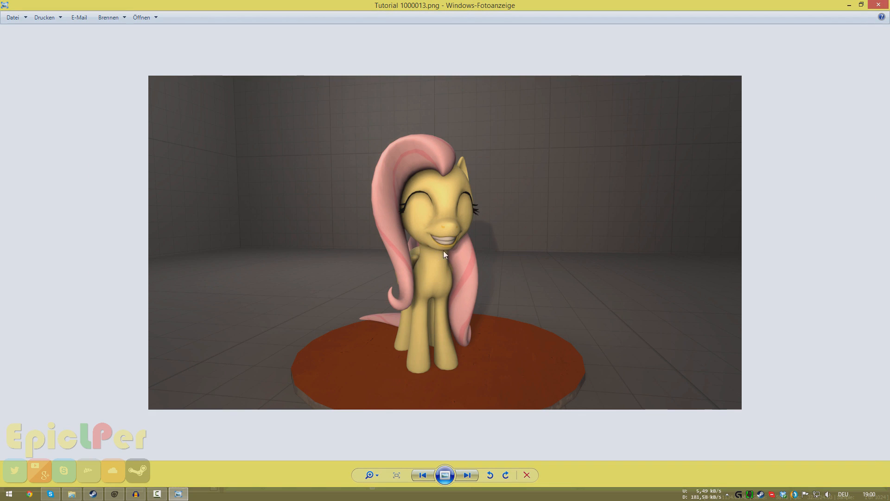
- Compare the eyes in Tutorial 1000013.png and Tutorial 1000000.png by flipping repeatedly between them, and close the viewer
key("Right")
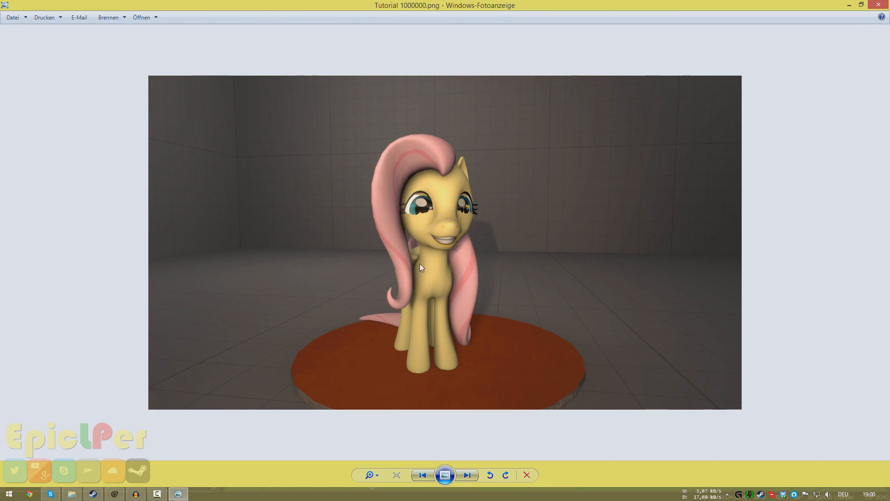
key("Left")
key("Right")
key("Left")
key("Right")
key("Left")
key("Right")
key("Left")
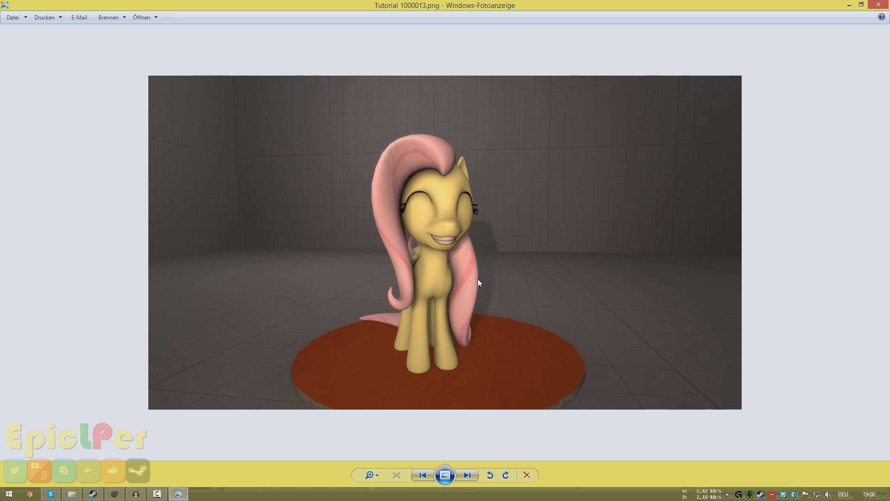
key("Right")
key("Left")
key("Right")
key("Left")
key("Right")
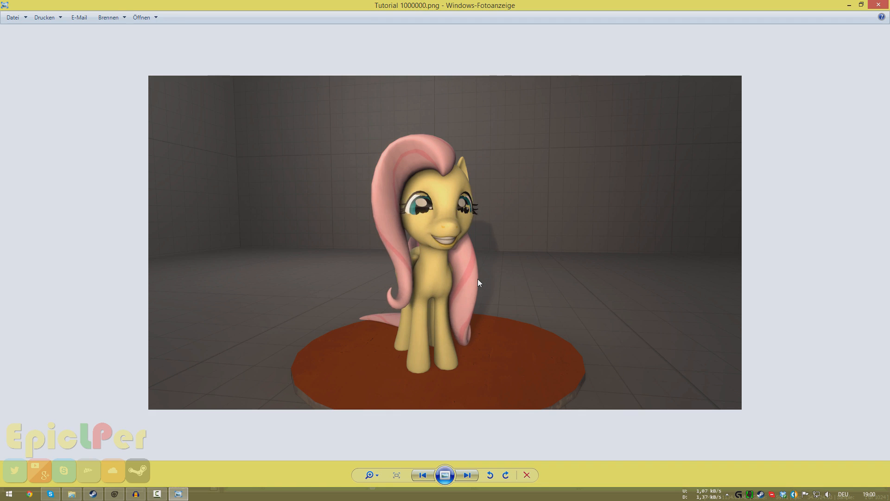
key("Left")
key("Right")
key("Left")
key("Right")
key("Left")
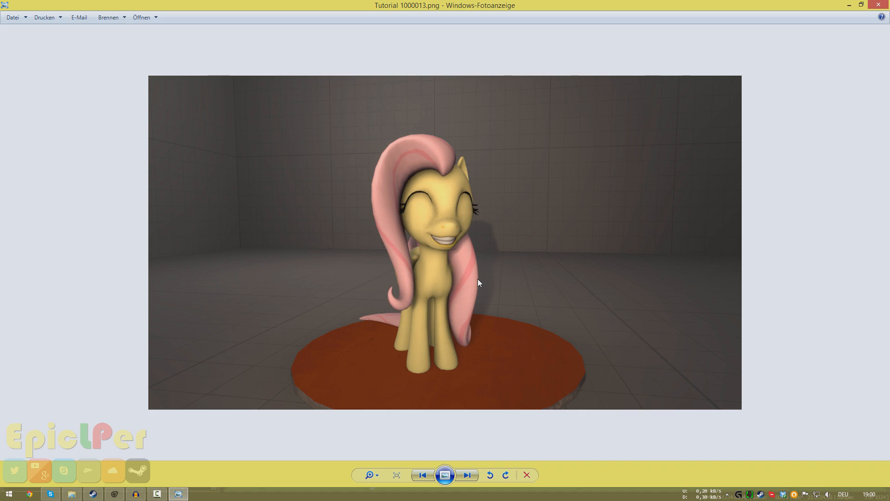
key("Right")
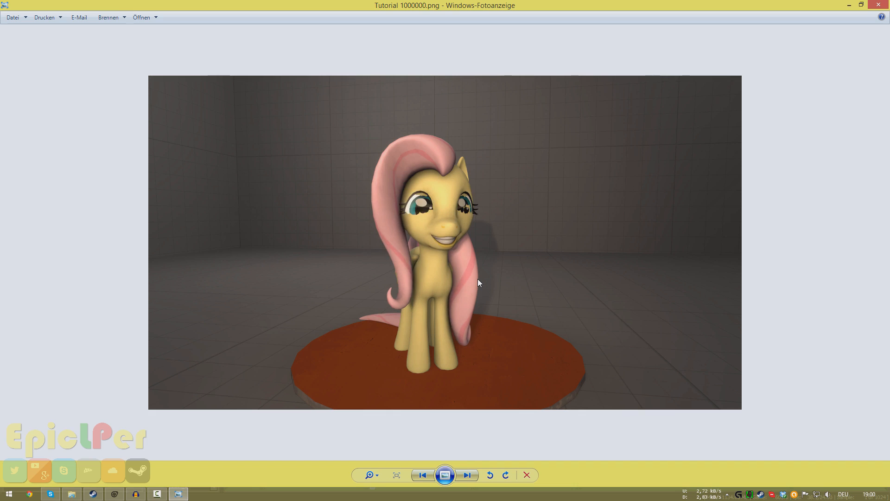
key("Left")
key("Right")
key("Left")
key("Right")
key("Left")
key("Right")
key("Left")
key("Right")
key("Left")
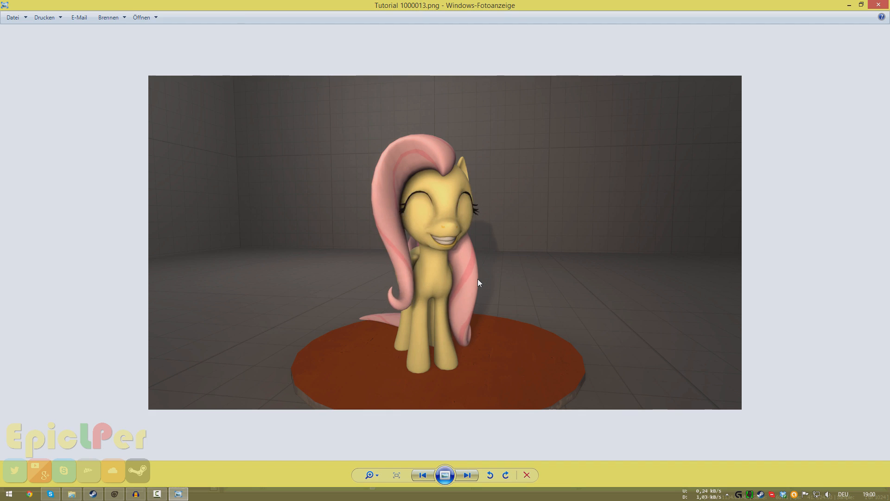
key("Right")
left_click(878, 5)
- Delete every file in the folder except Tutorial 1000013.png
left_click_drag(719, 206, 297, 82)
key("Delete")
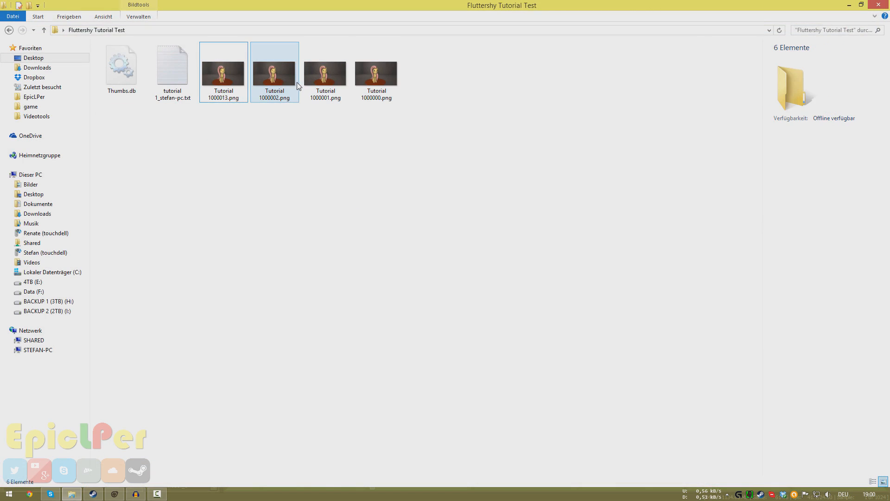
left_click_drag(427, 186, 277, 89)
key("Delete")
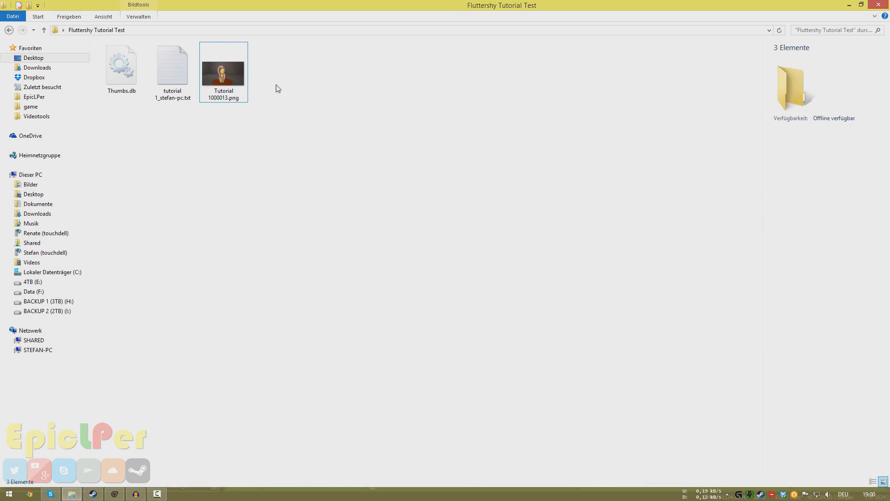
left_click_drag(180, 123, 123, 55)
key("Delete")
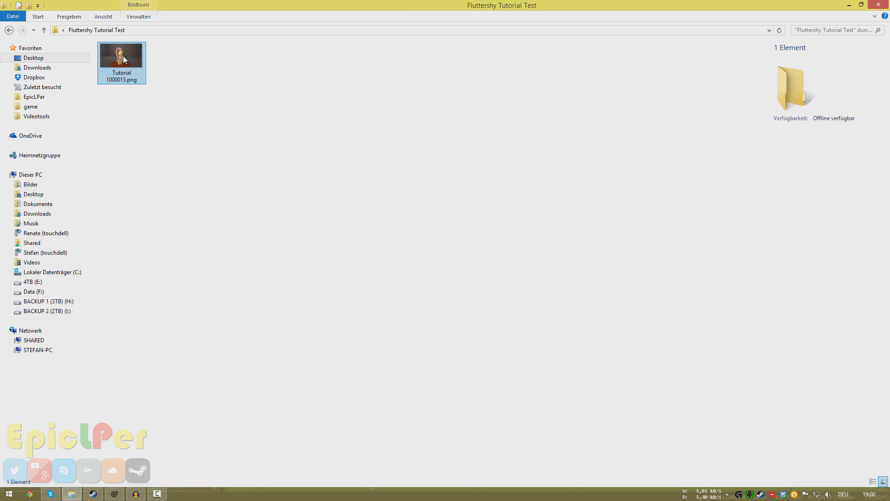
- Open the remaining image, Tutorial 1000013.png, to view the final render
left_click(118, 69)
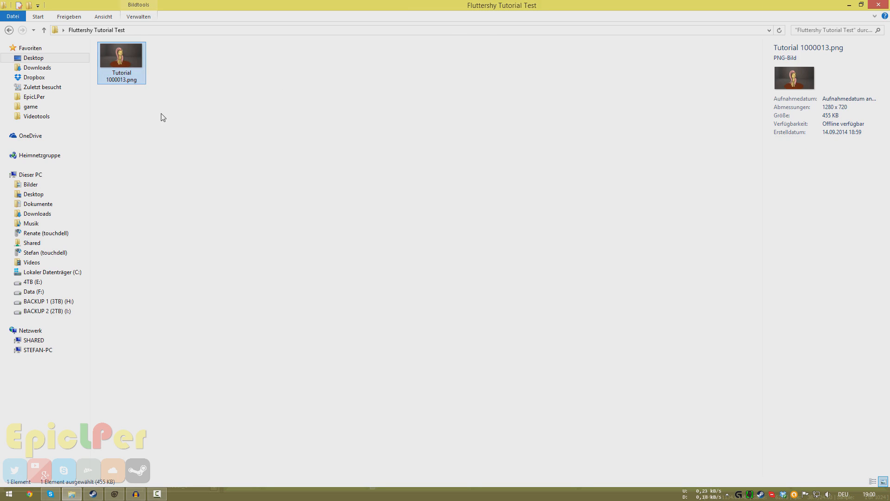
left_click(163, 121)
double_click(127, 80)
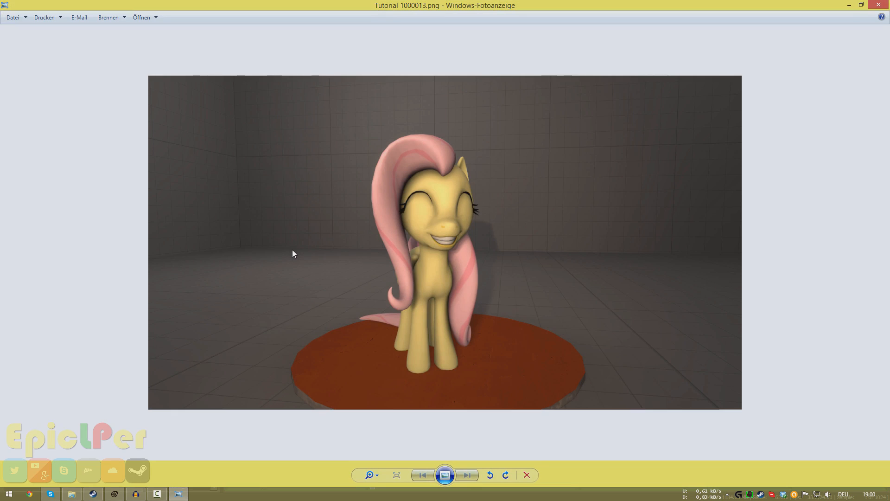